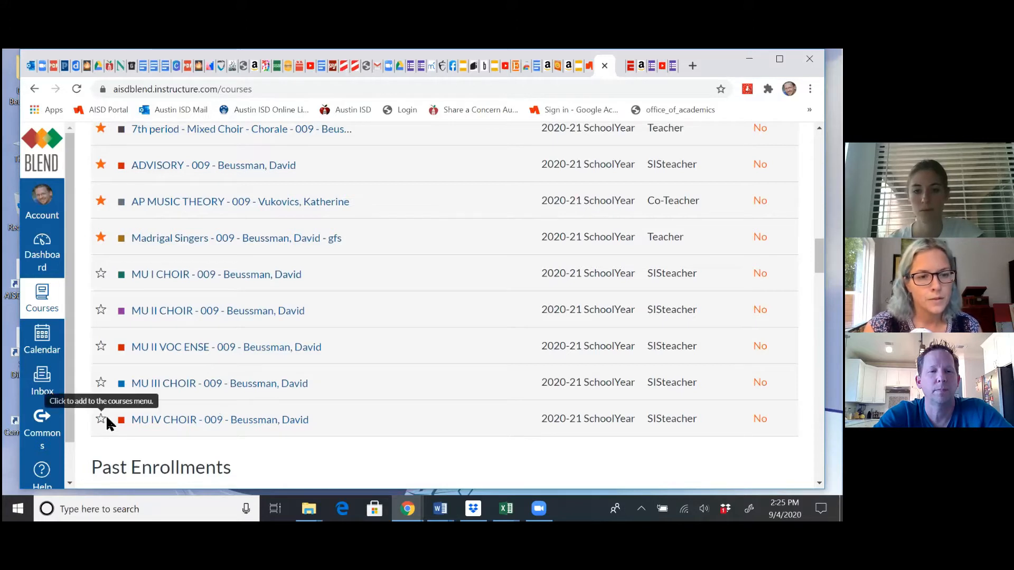
Open the MU IV CHOIR course and display the course sections in its settings.
left_click(151, 421)
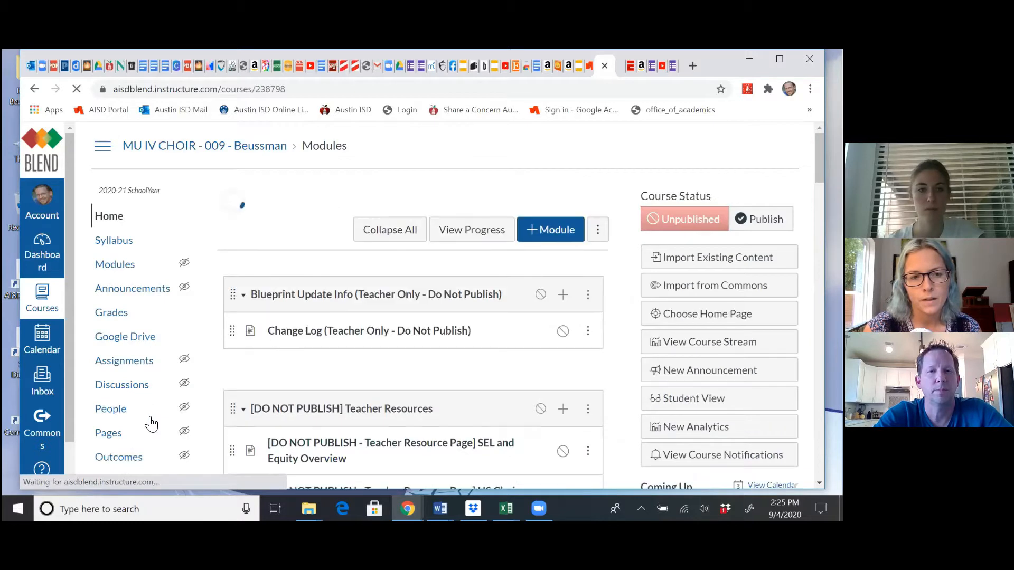
scroll(151, 422, "down", 4)
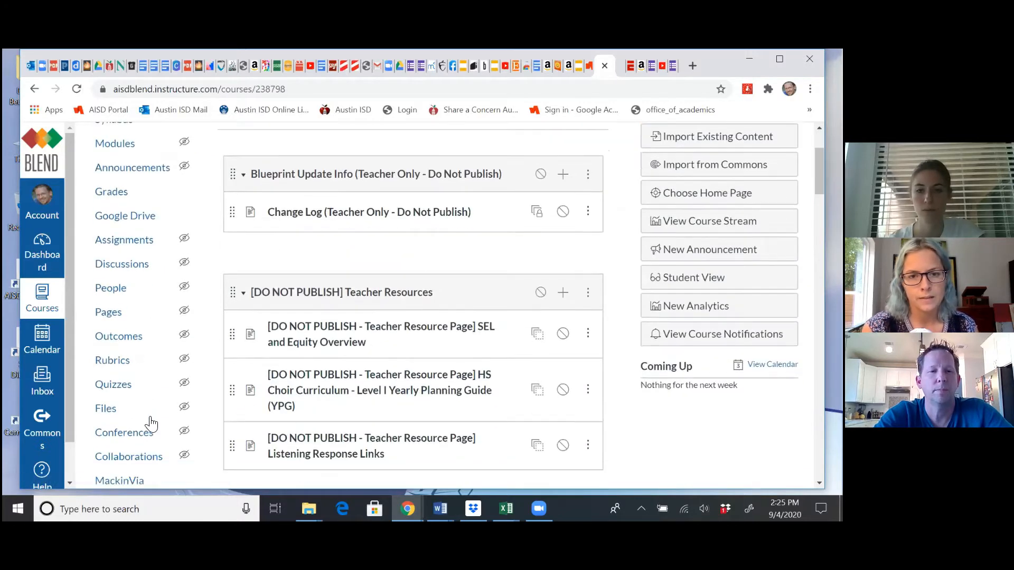
left_click(117, 427)
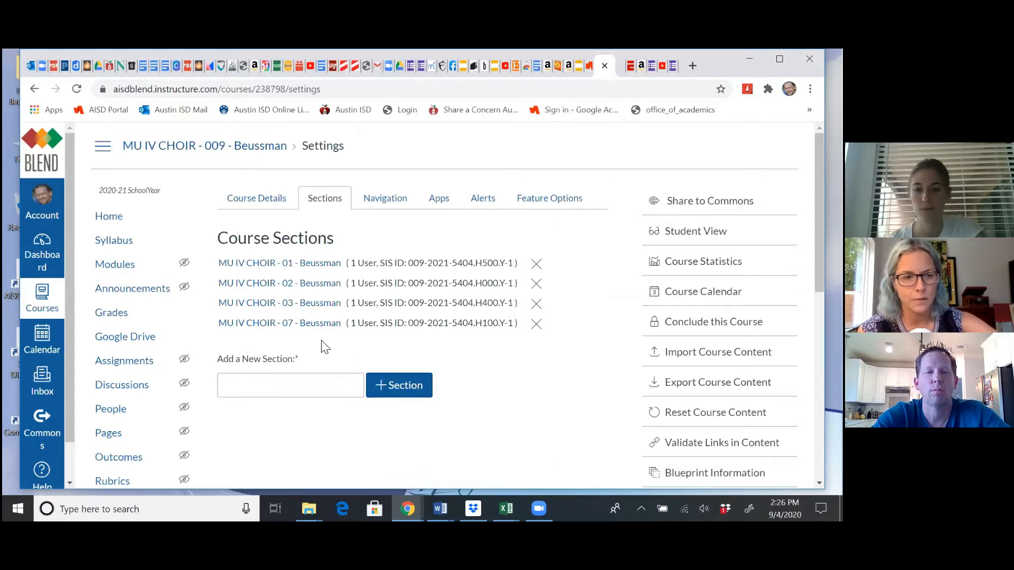
Cross-list section MU IV CHOIR - 01 into the "1st period - Treble - Voces Excelsis" course, searching for "Voces".
left_click(276, 264)
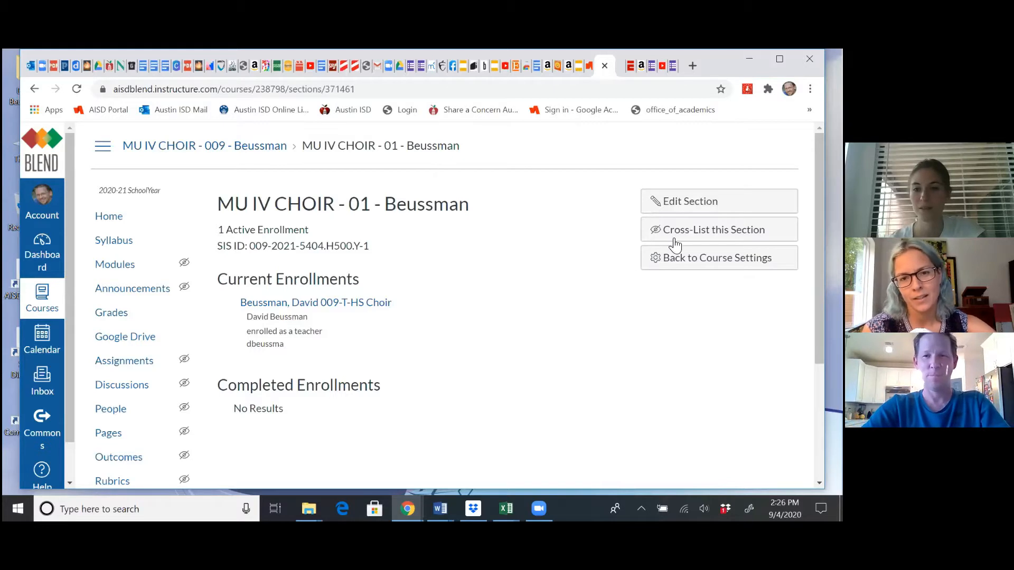
left_click(708, 229)
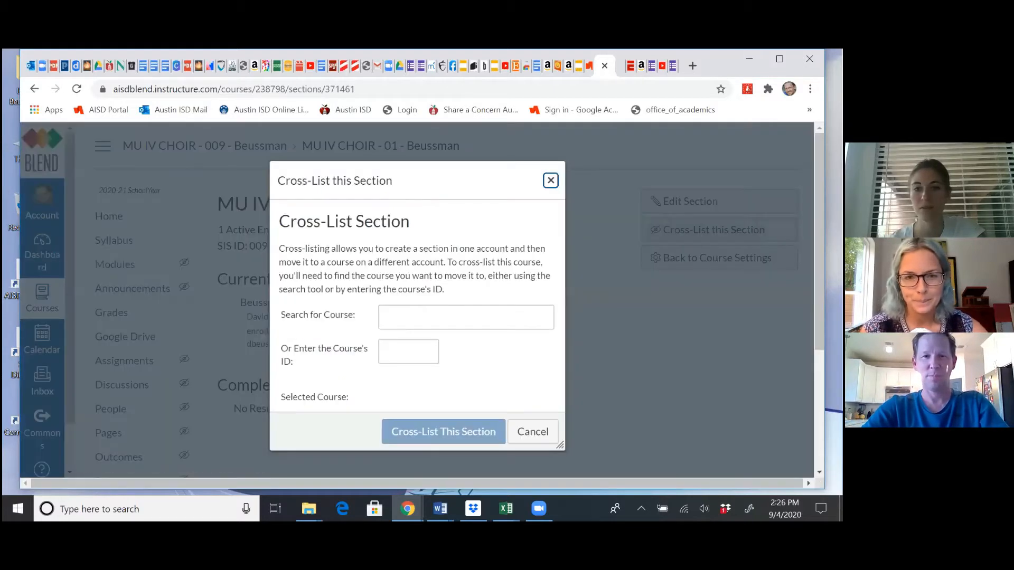
left_click(459, 313)
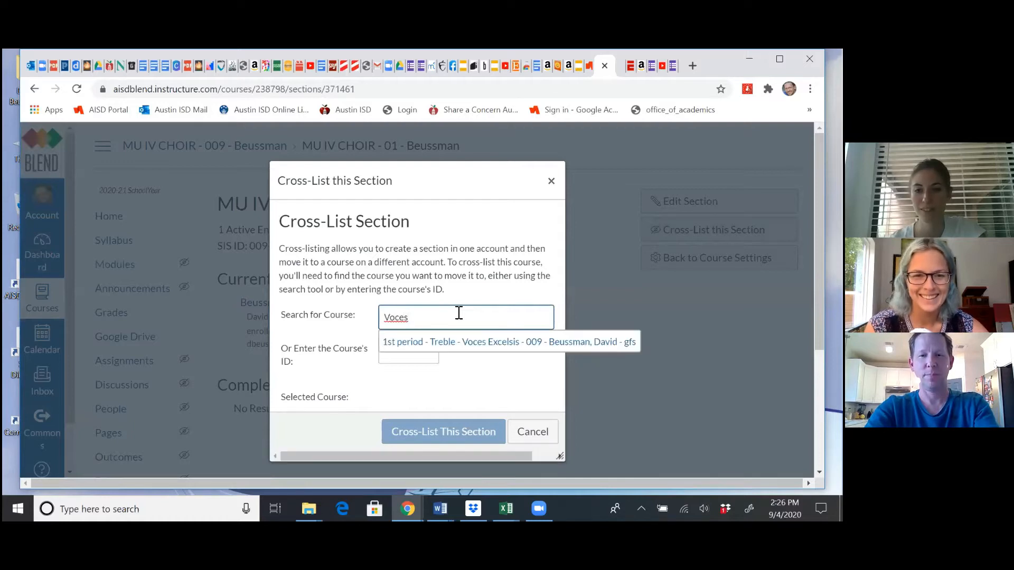
left_click(439, 345)
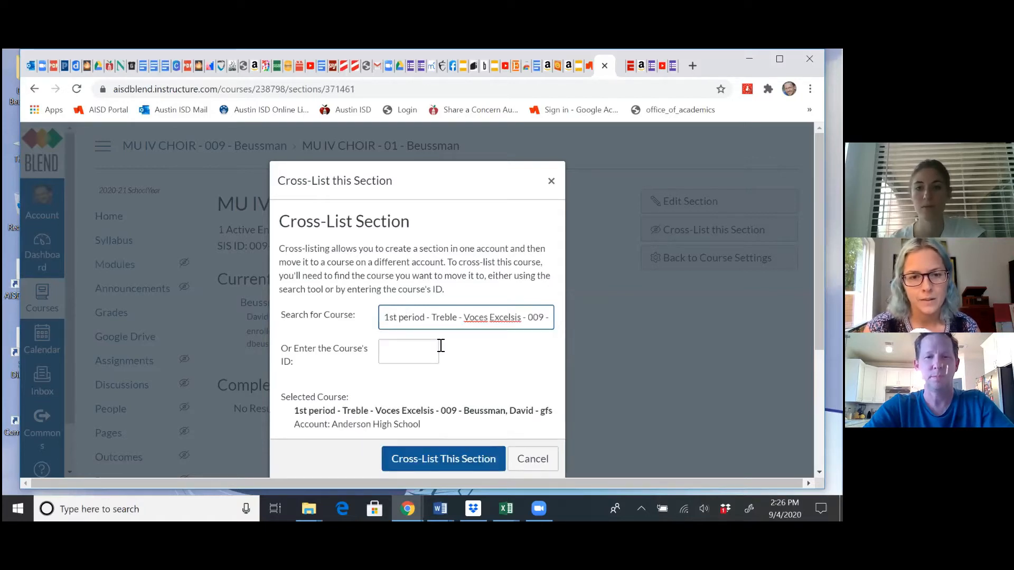
left_click(454, 465)
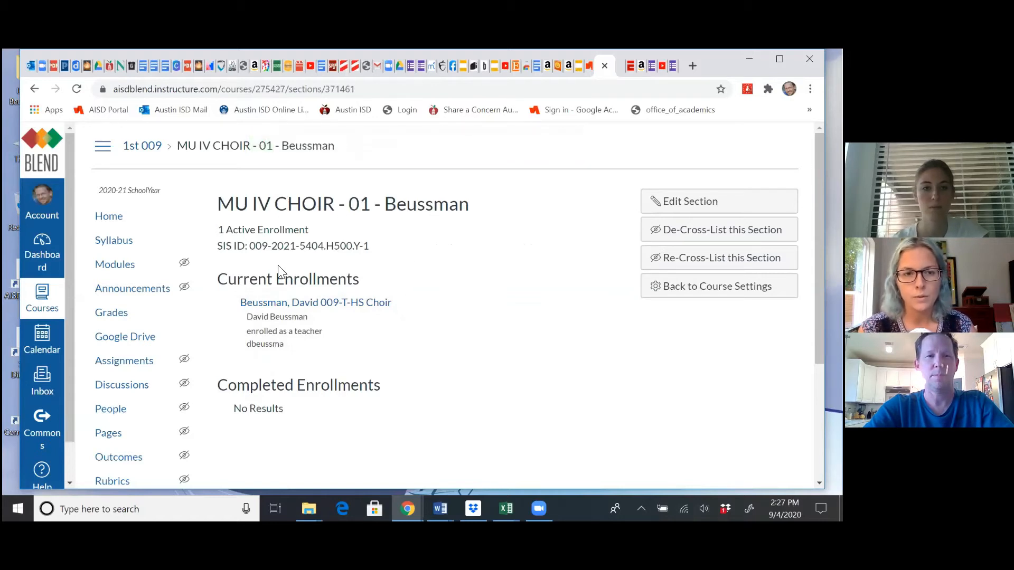
Return to the MU IV CHOIR course from the full course list and open its section settings.
left_click(44, 306)
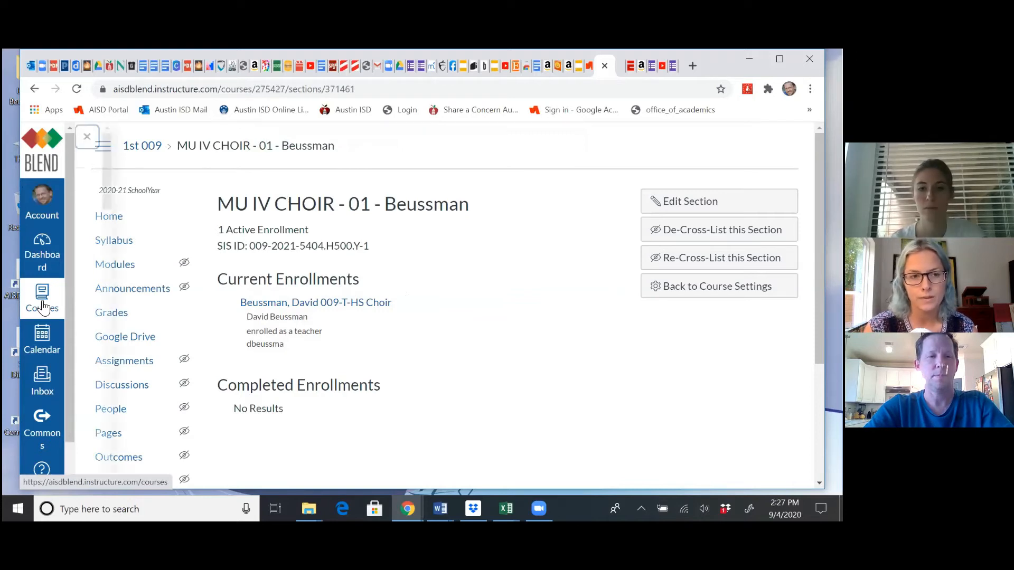
scroll(131, 398, "down", 15)
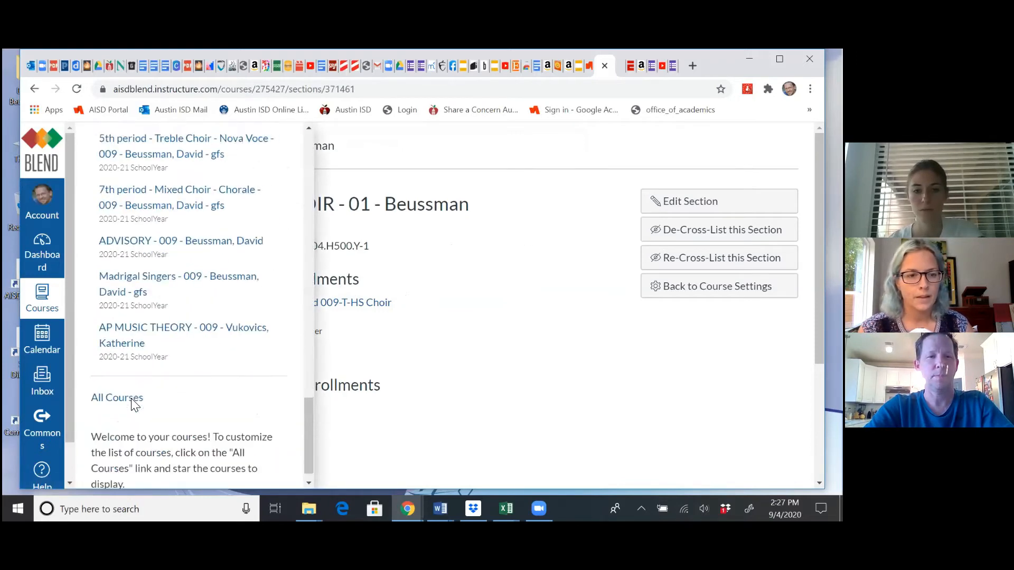
left_click(124, 403)
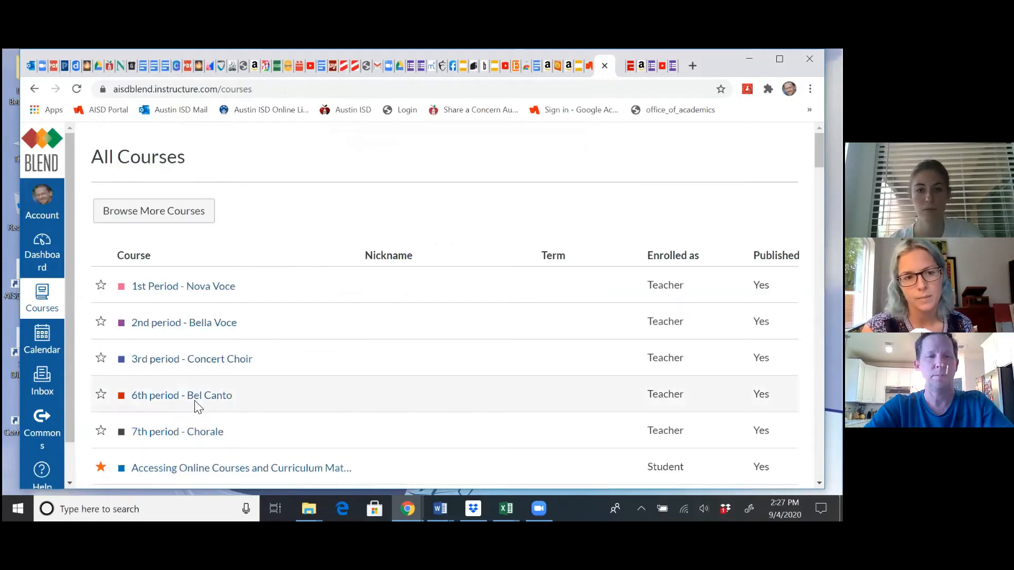
scroll(195, 407, "down", 1)
scroll(194, 407, "down", 20)
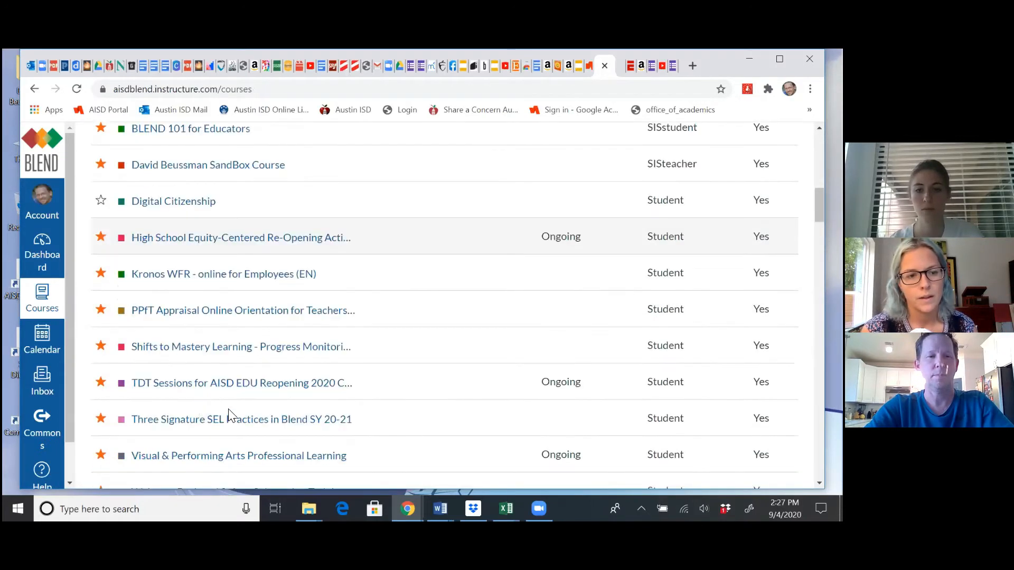
scroll(230, 415, "down", 3)
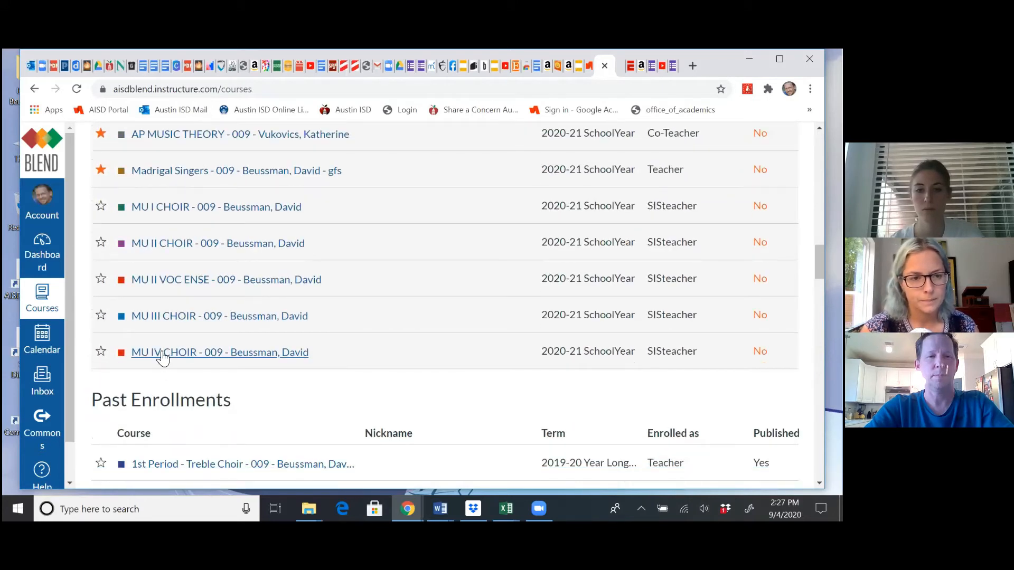
left_click(162, 357)
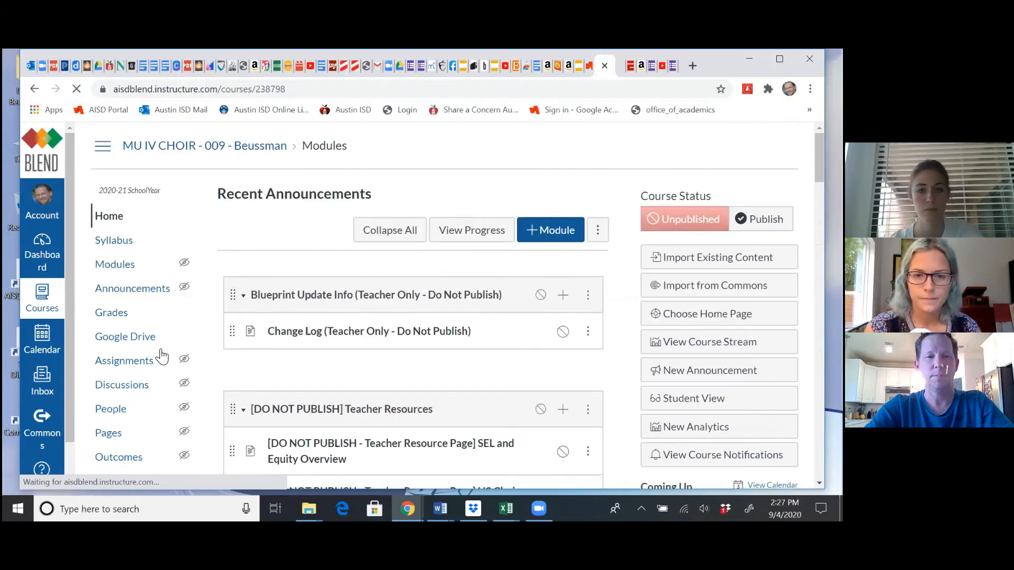
scroll(159, 353, "down", 5)
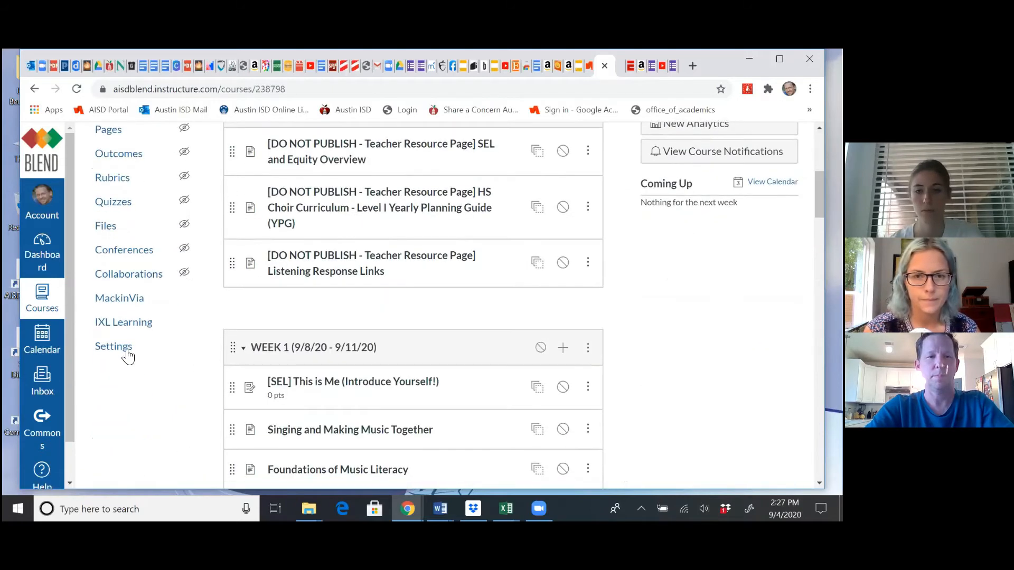
left_click(124, 352)
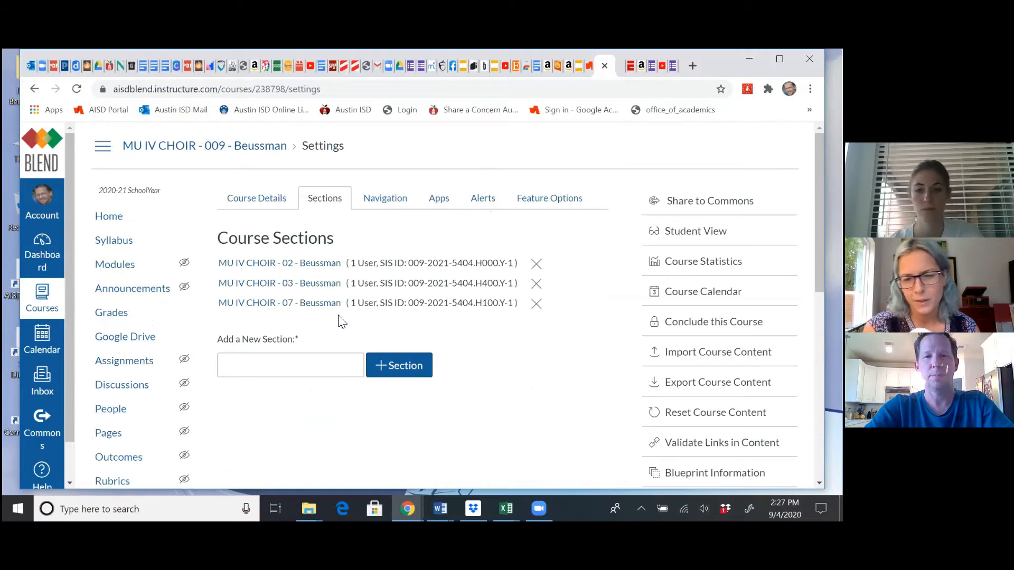
Cross-list section MU IV CHOIR - 02 into the "2nd period - Treble Choir - Bella Voce" gfs course, searching for "2nd".
left_click(307, 269)
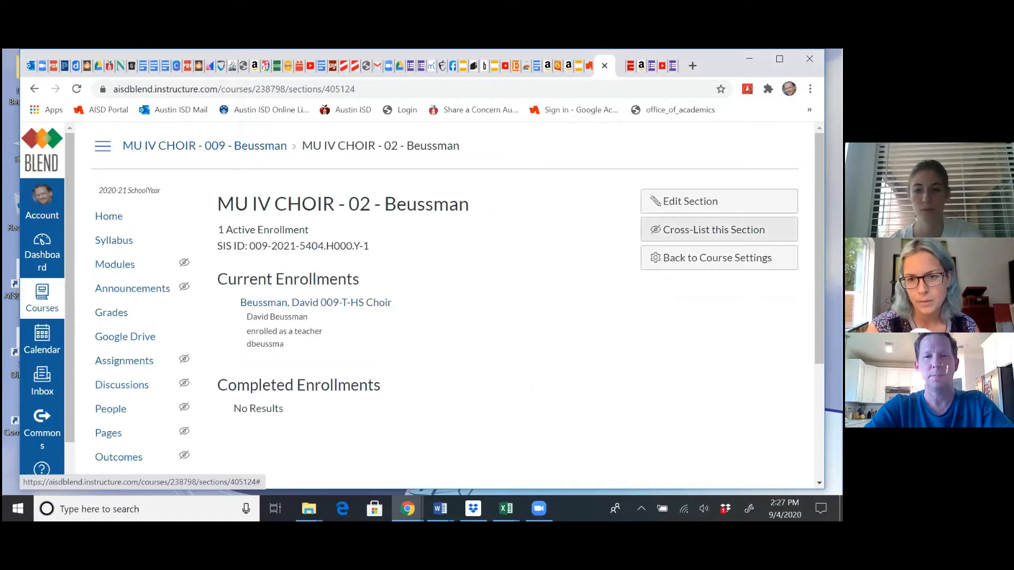
left_click(713, 230)
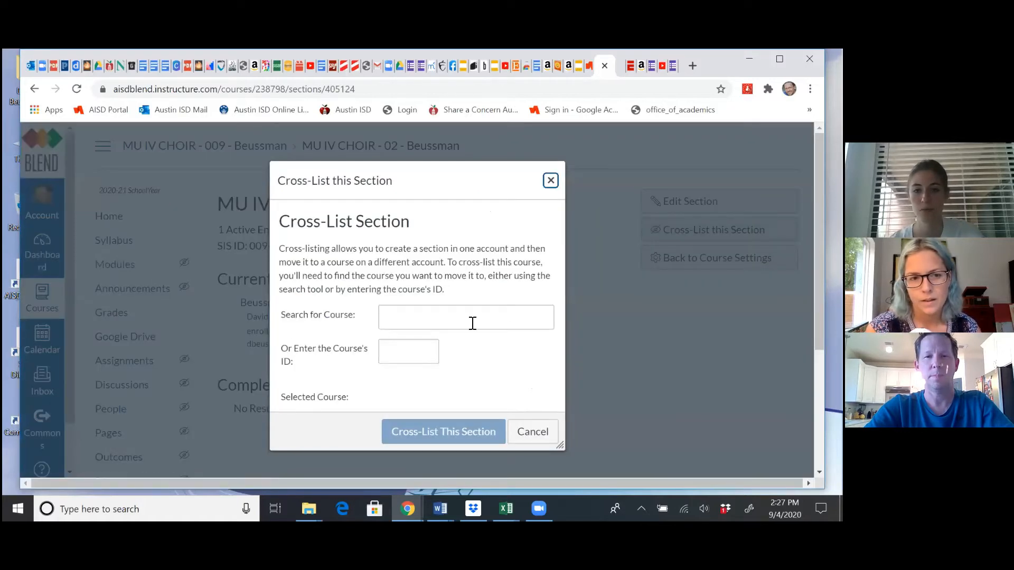
type("2nd")
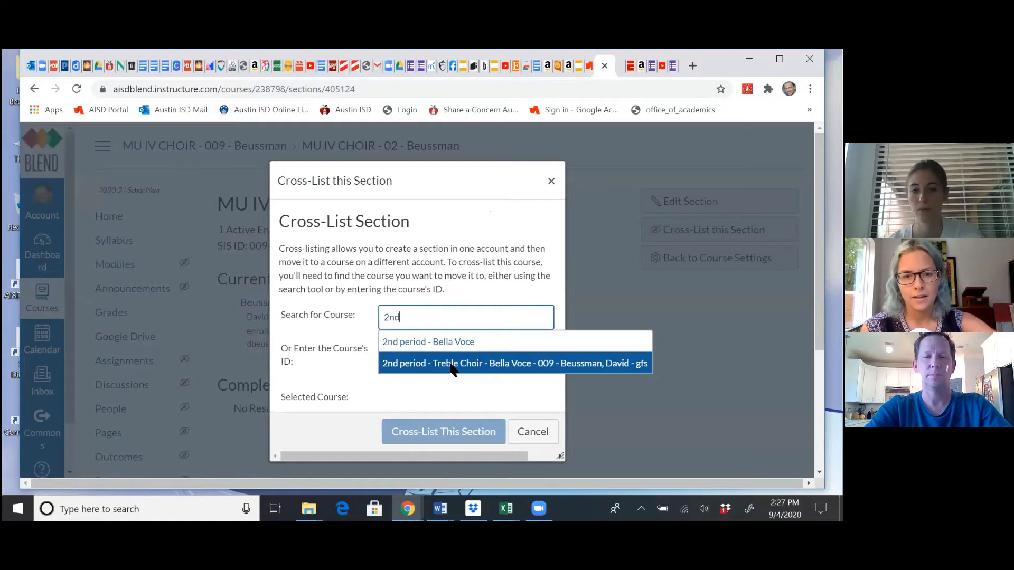
left_click(451, 364)
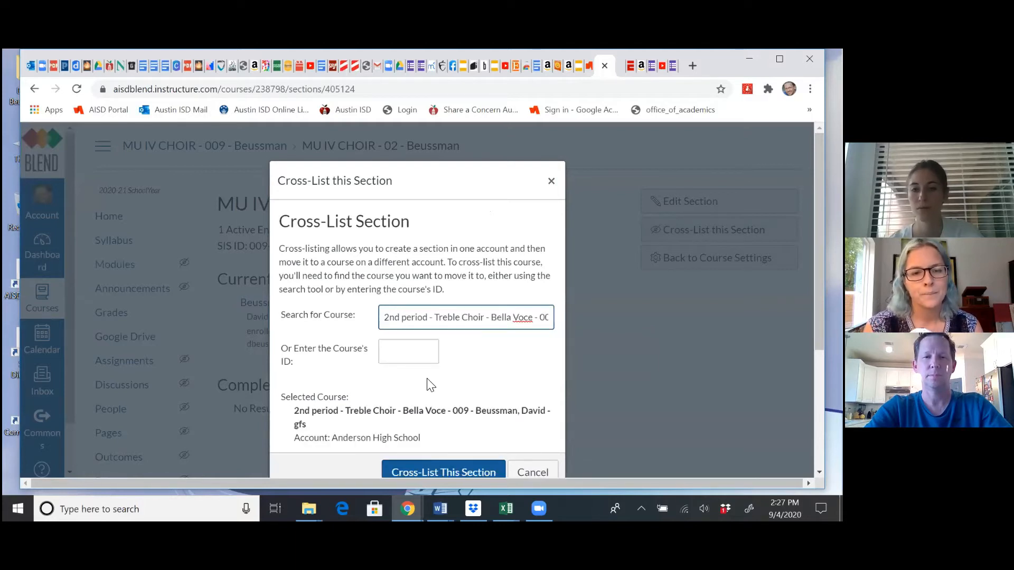
left_click(445, 468)
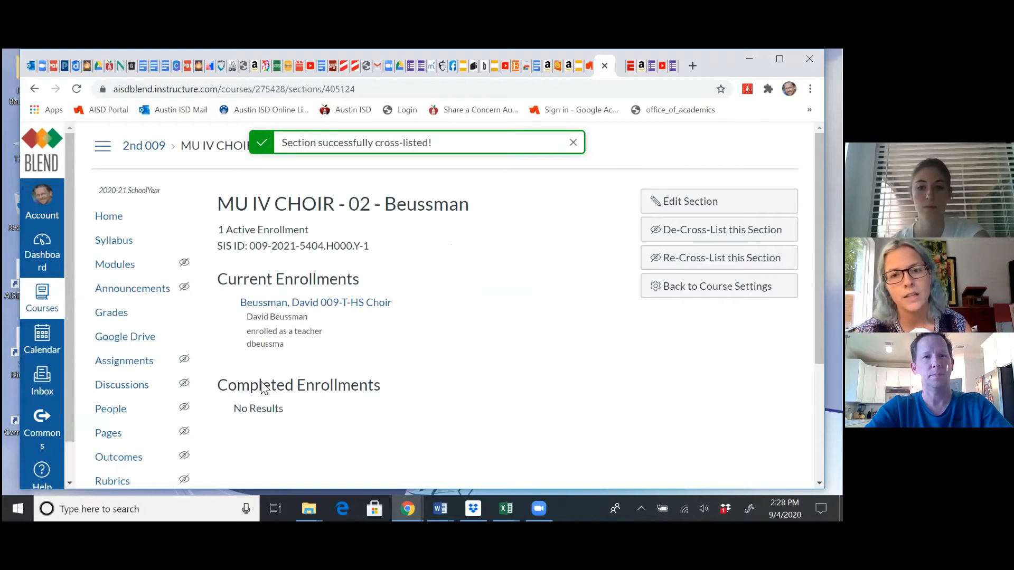
Reopen the MU IV CHOIR course through the list of all courses and show the remaining sections in its settings.
left_click(47, 309)
scroll(152, 396, "down", 10)
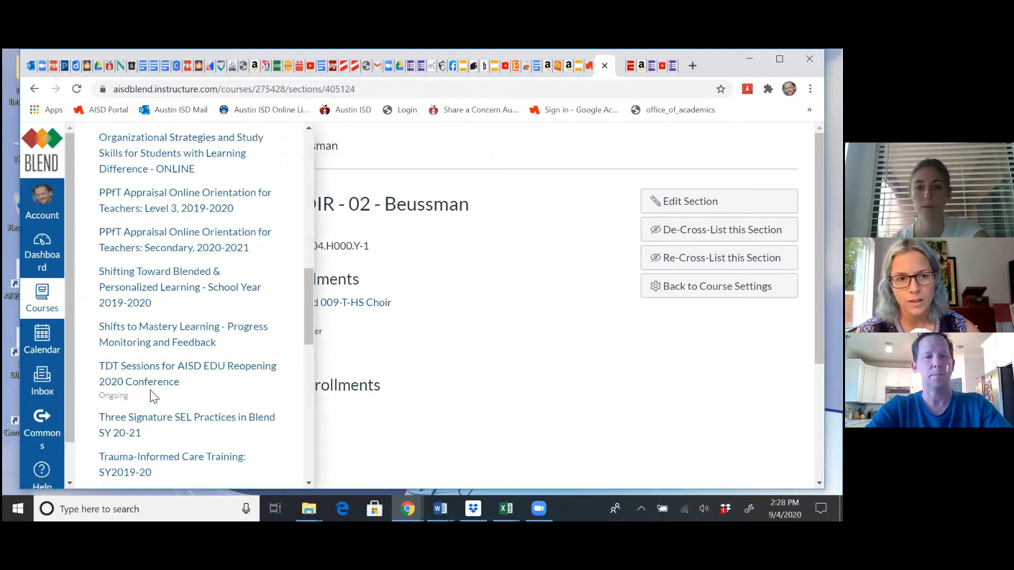
scroll(151, 396, "down", 10)
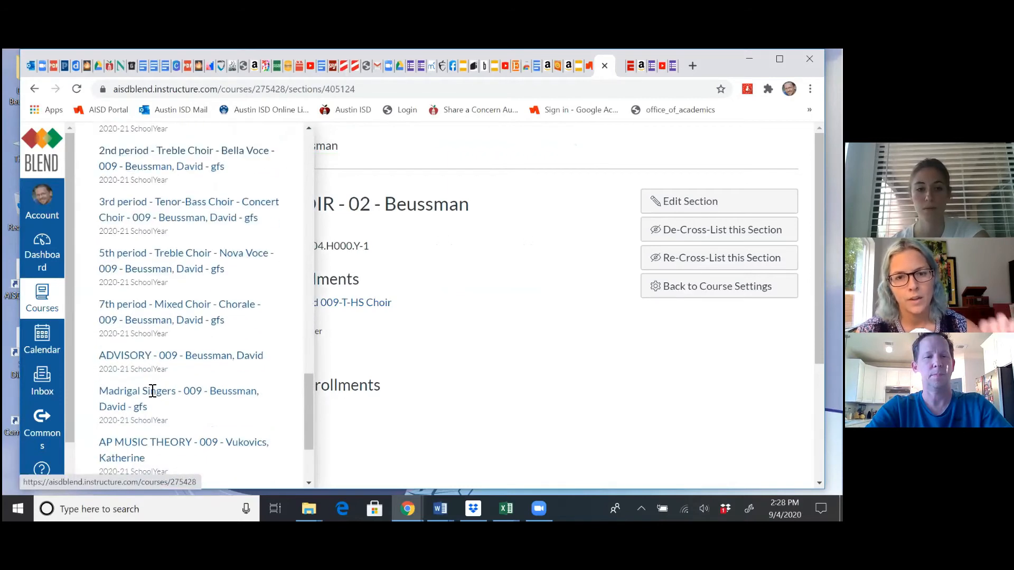
scroll(152, 391, "down", 3)
left_click(124, 383)
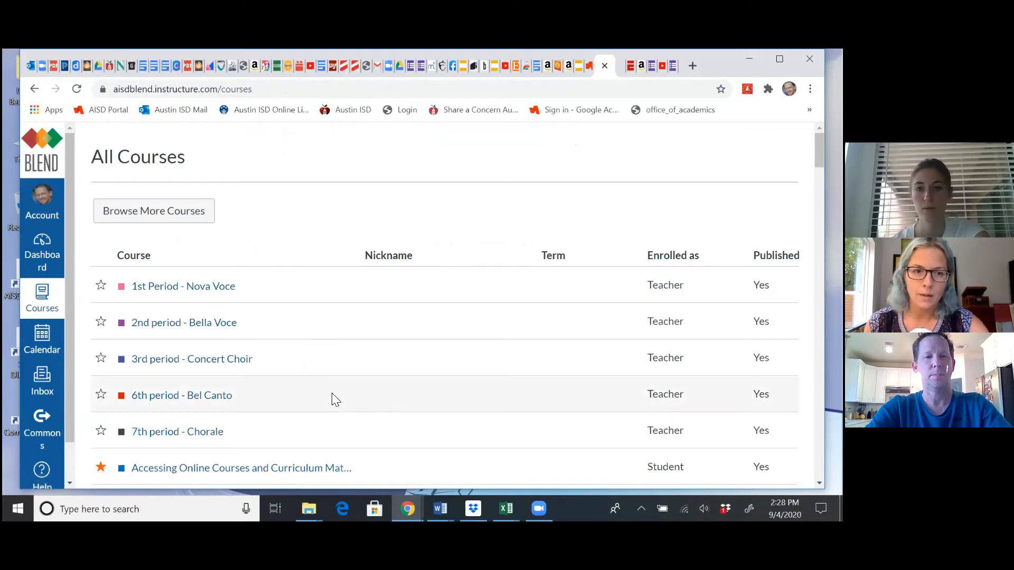
scroll(335, 396, "down", 5)
scroll(335, 397, "down", 20)
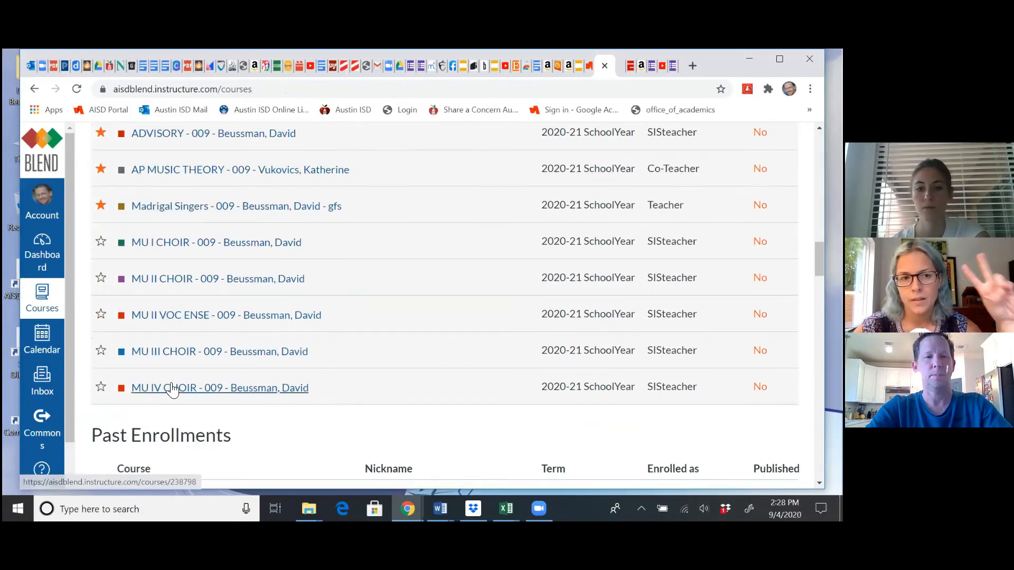
left_click(171, 389)
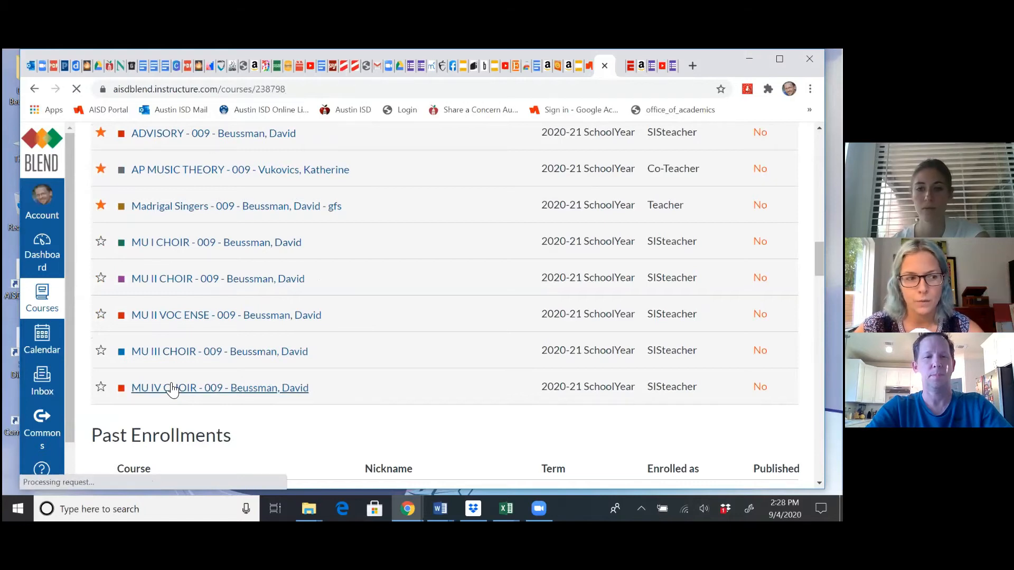
scroll(174, 389, "down", 10)
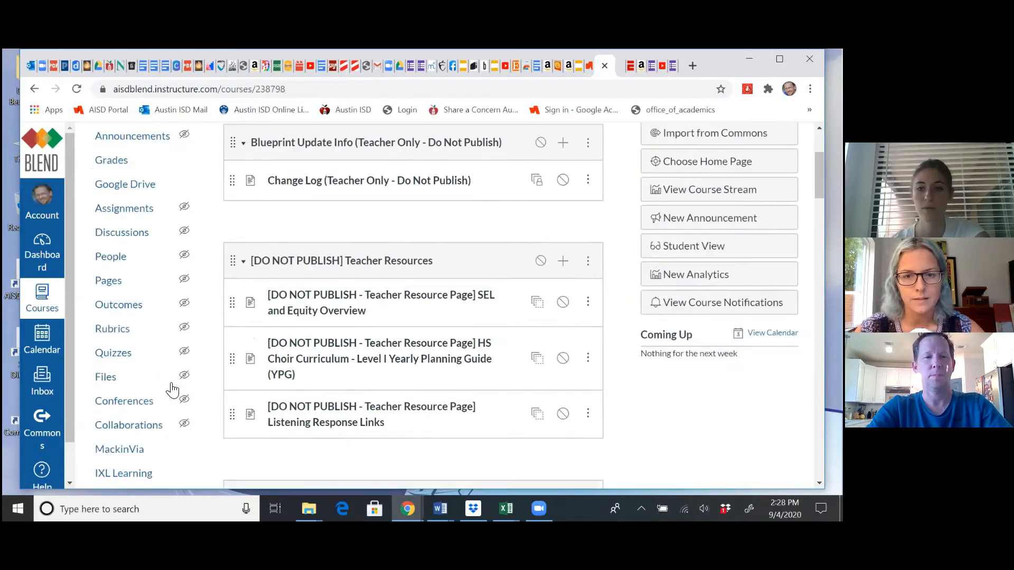
left_click(111, 169)
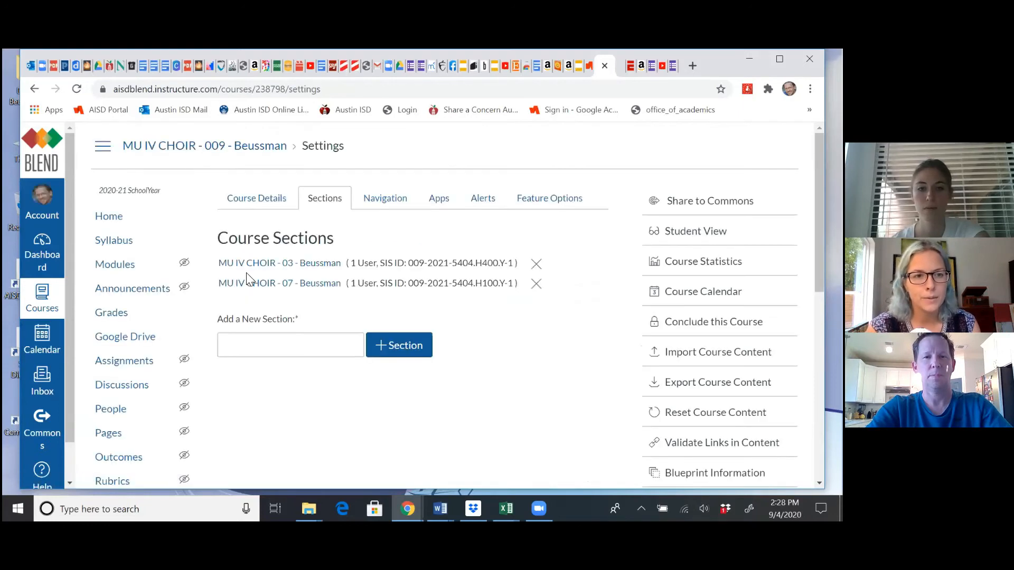
Cross-list section MU IV CHOIR - 03 into the "3rd period - Tenor-Bass Choir - Concert Choir" course, searching for "tenor".
left_click(311, 269)
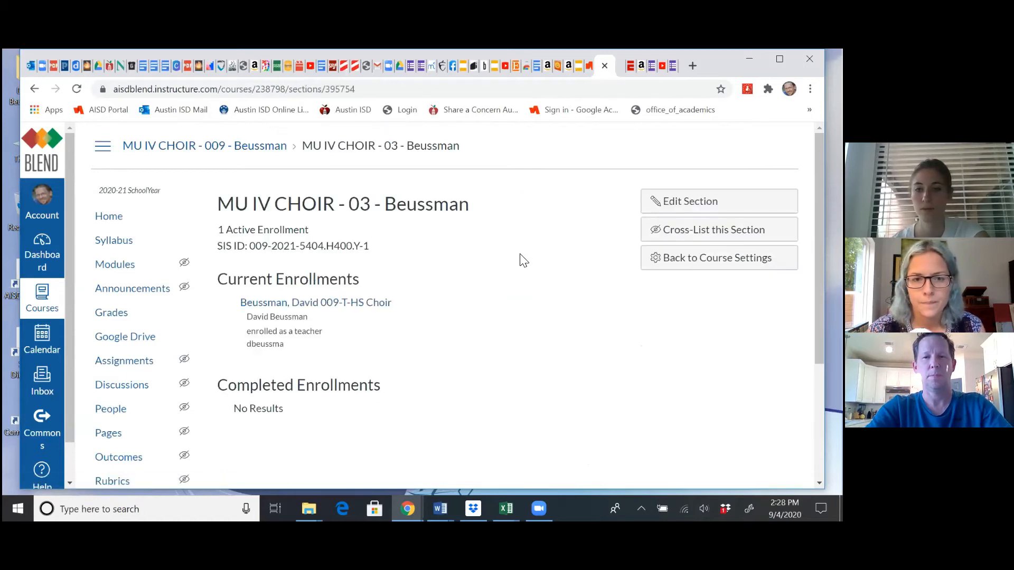
left_click(681, 232)
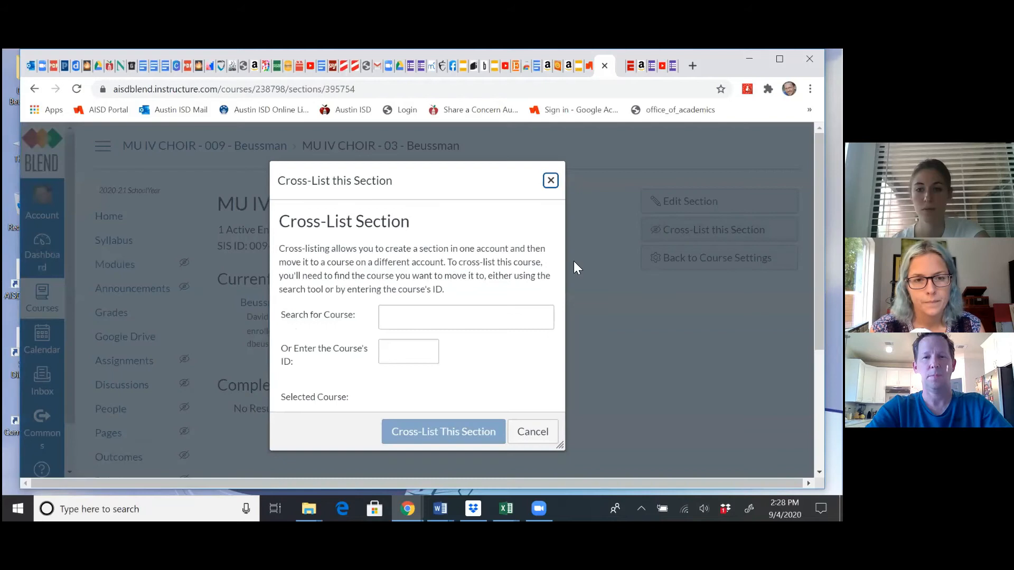
left_click(447, 318)
type("tenor")
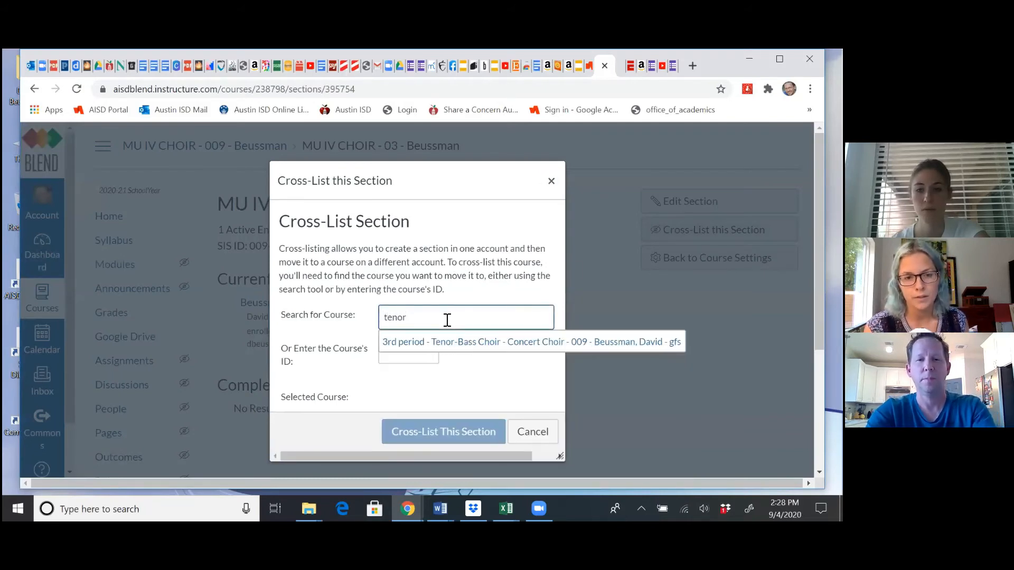
left_click(468, 346)
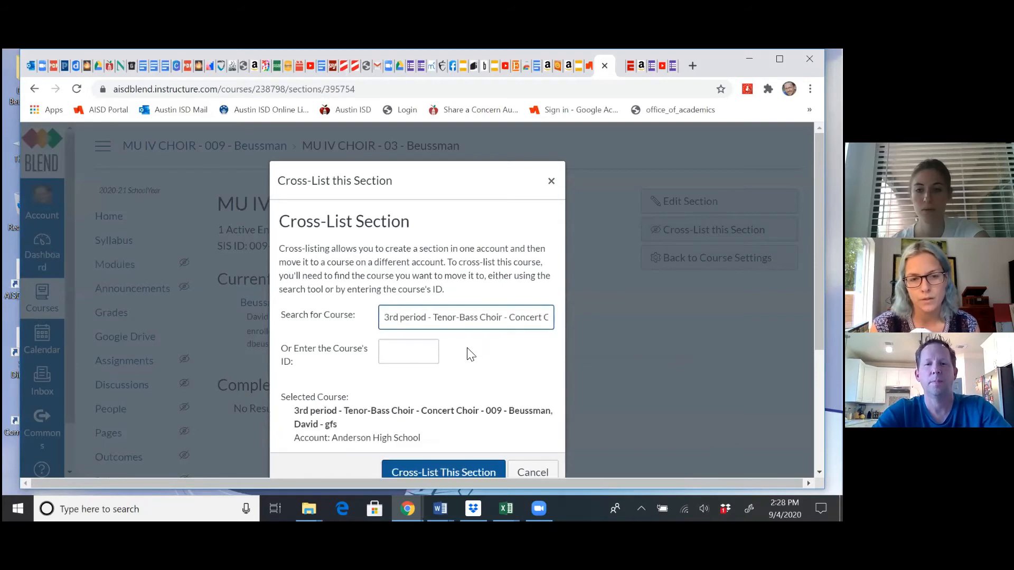
left_click(432, 475)
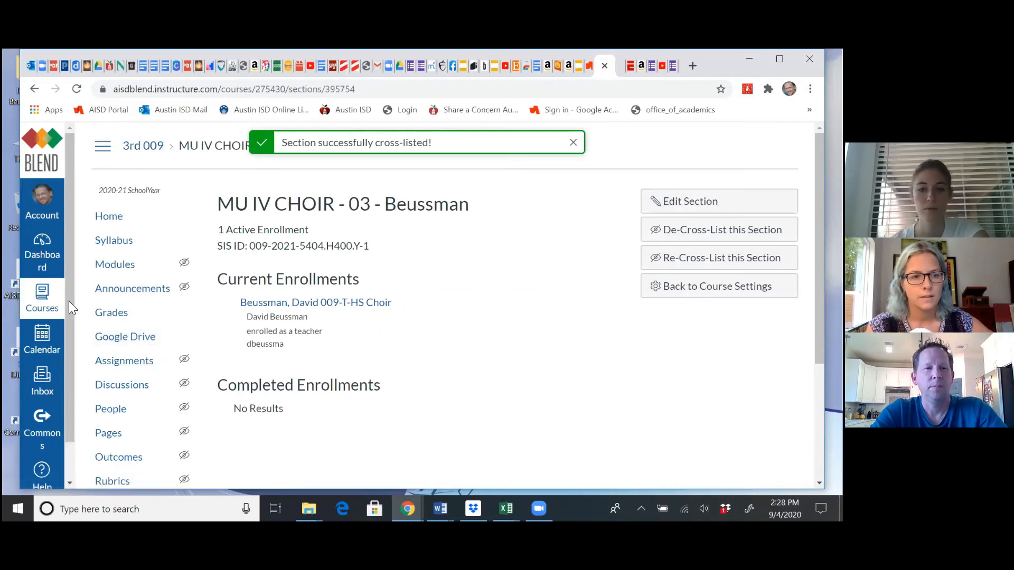
Open the MU IV CHOIR course from the full course list again and go to its section settings.
left_click(40, 301)
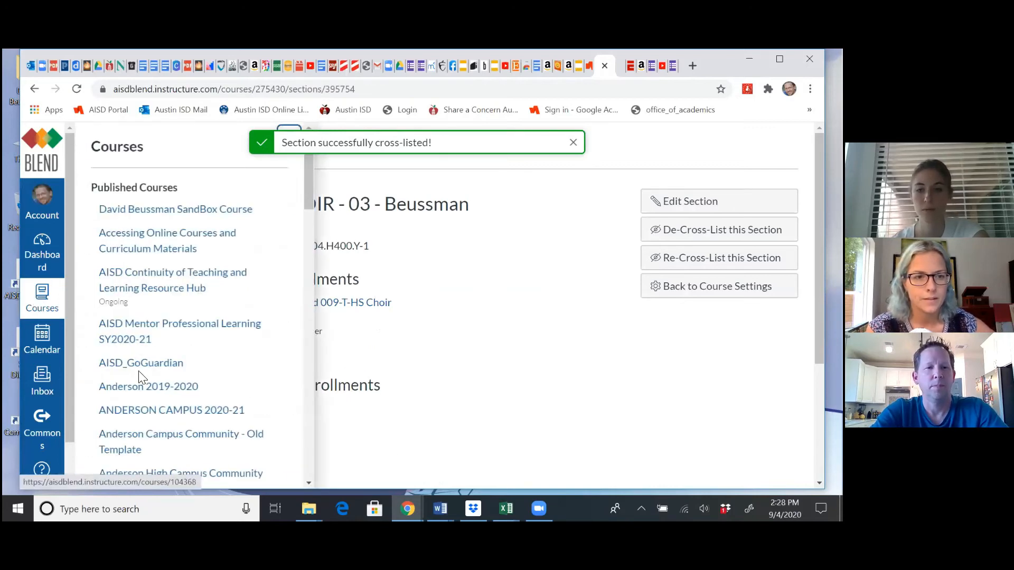
scroll(139, 373, "down", 10)
scroll(142, 377, "down", 3)
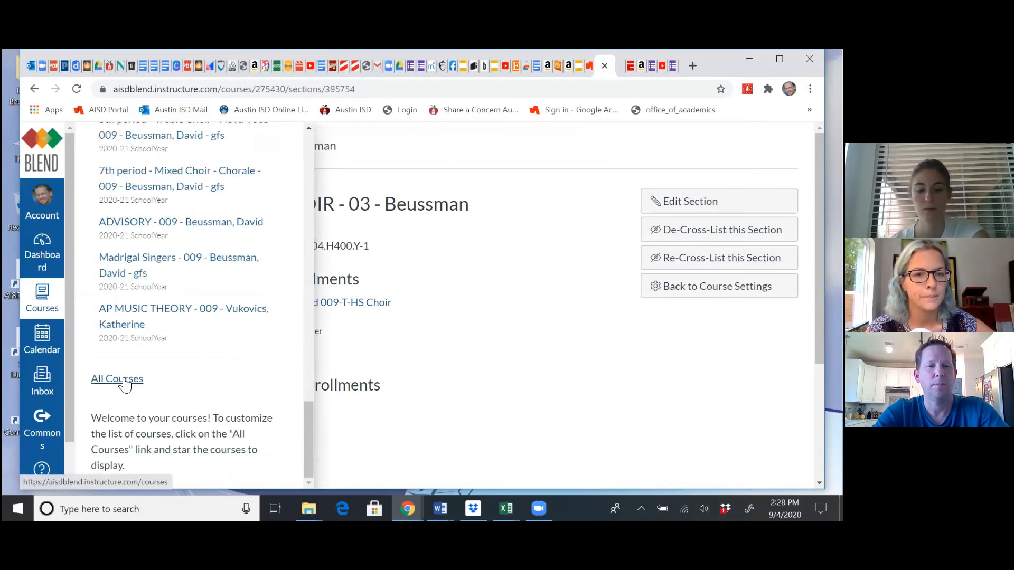
left_click(126, 385)
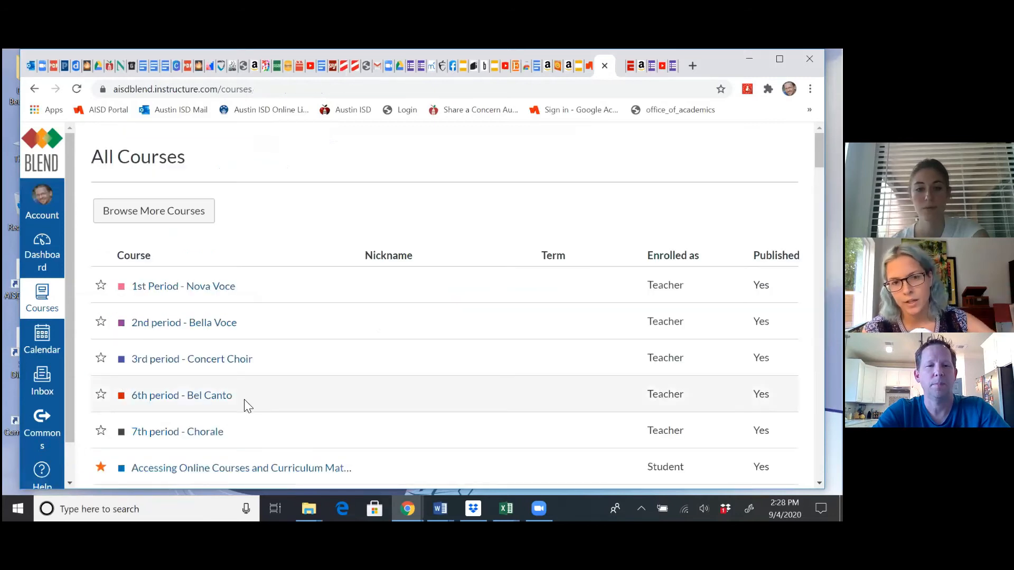
scroll(246, 406, "down", 9)
scroll(245, 406, "down", 15)
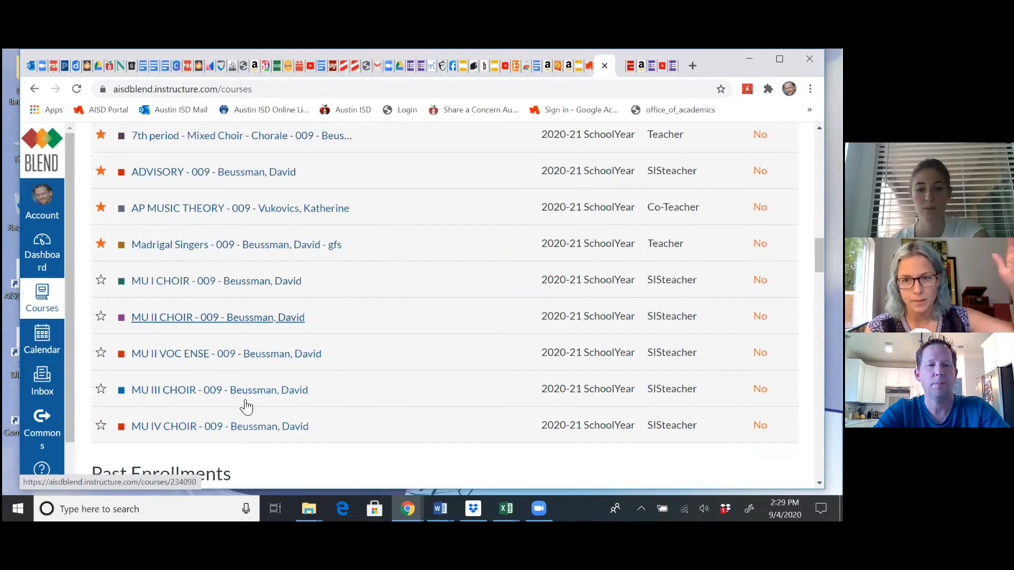
scroll(232, 404, "down", 1)
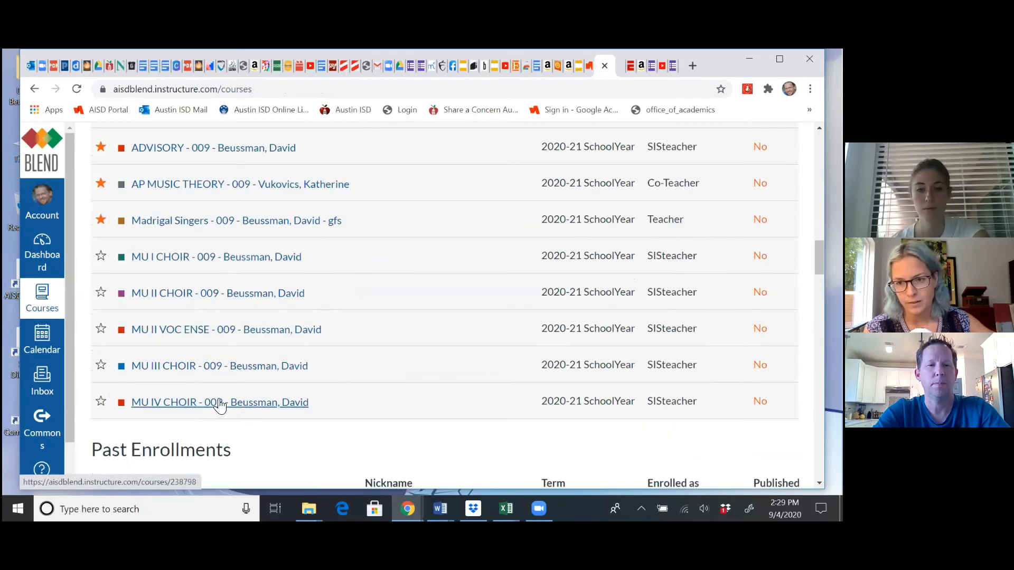
left_click(189, 406)
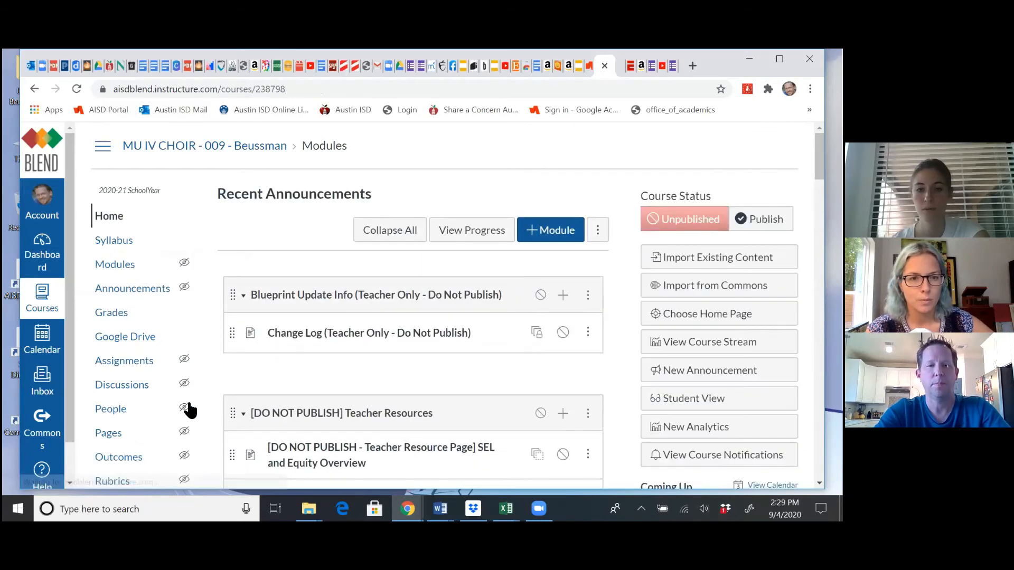
scroll(189, 410, "down", 10)
scroll(189, 410, "up", 4)
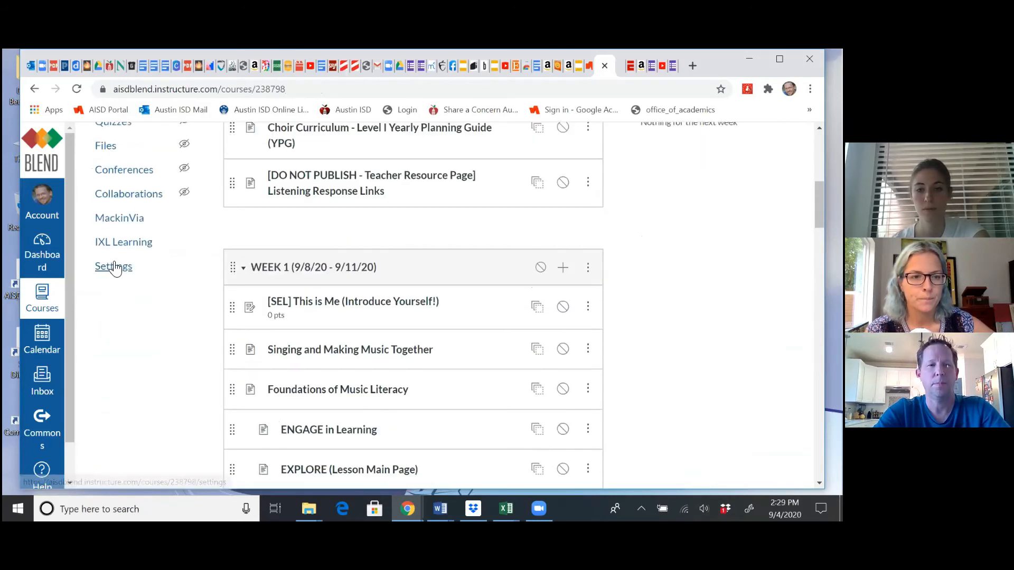
left_click(114, 267)
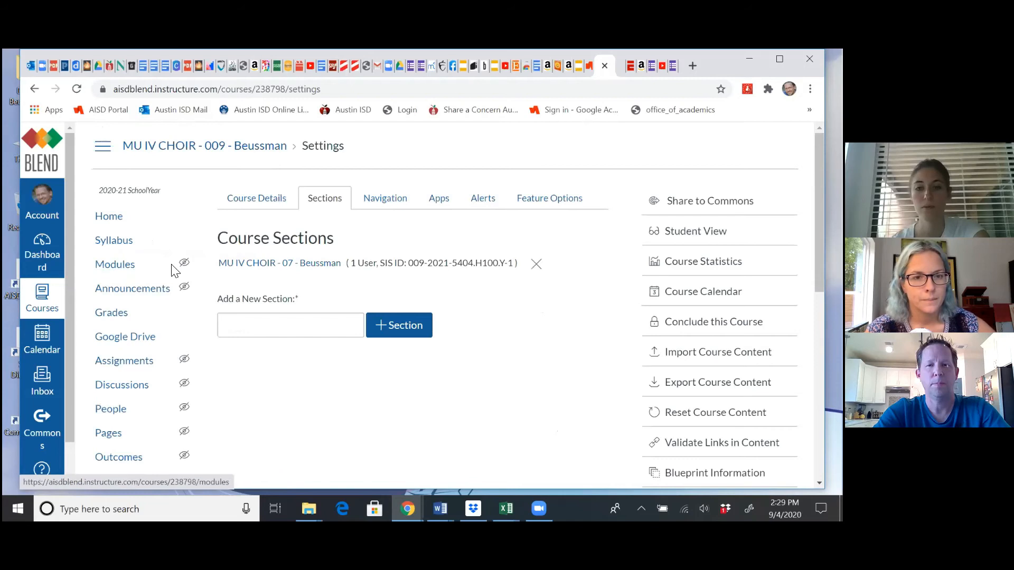
Cross-list section MU IV CHOIR - 07 into the "7th period - Mixed Choir - Chorale" gfs course, searching for "chor".
left_click(321, 268)
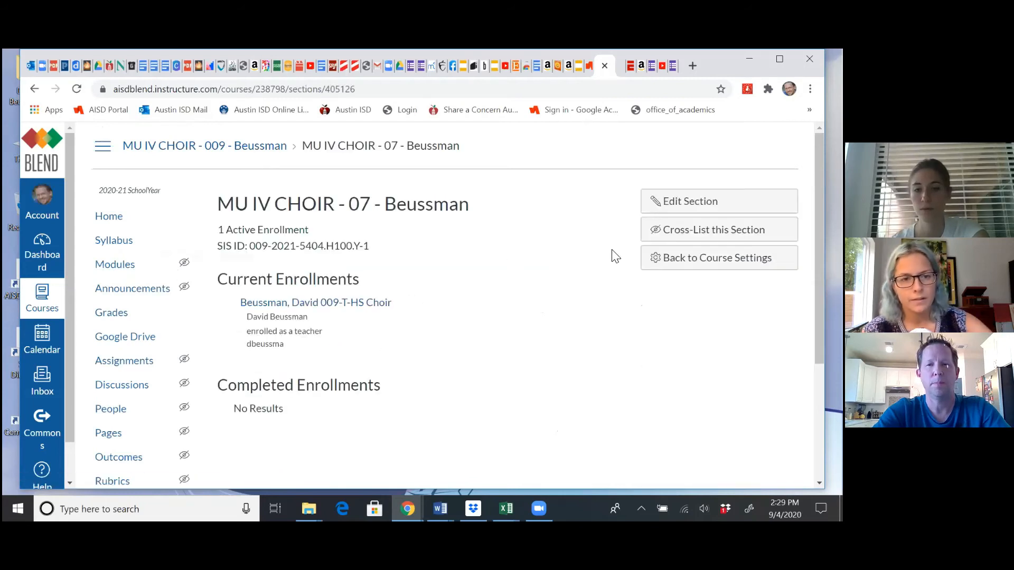
left_click(657, 231)
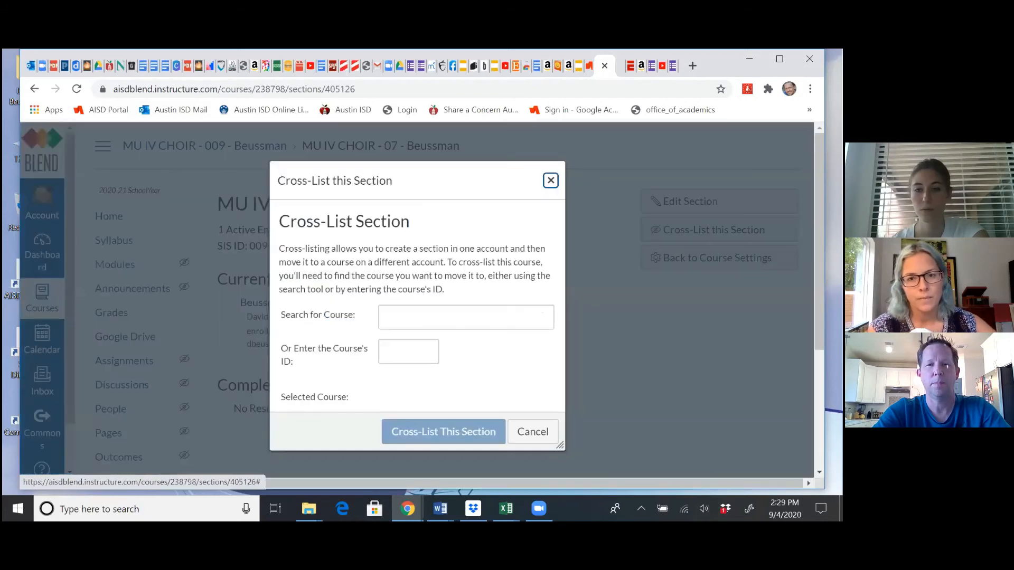
left_click(445, 318)
type("chor")
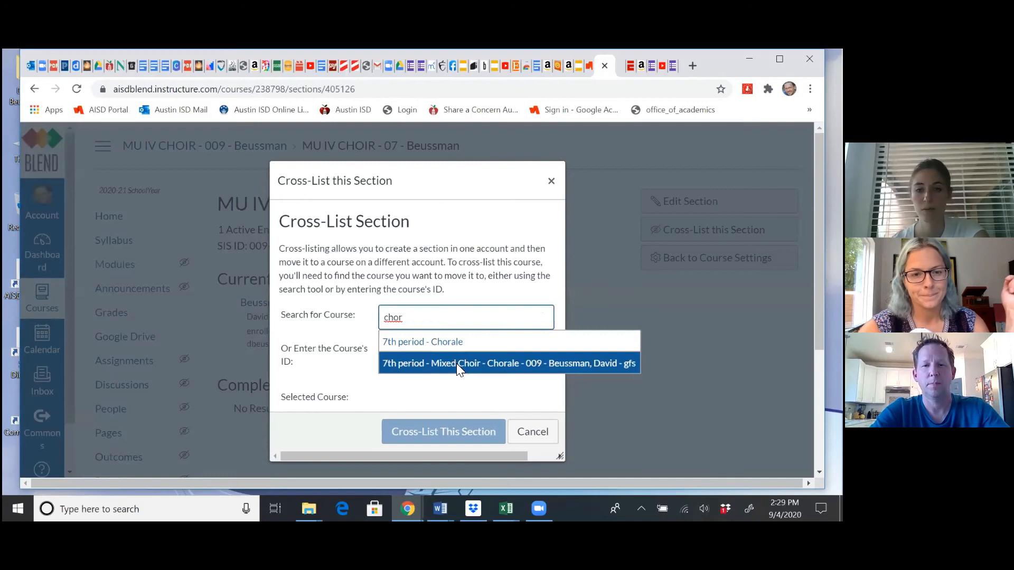
left_click(457, 363)
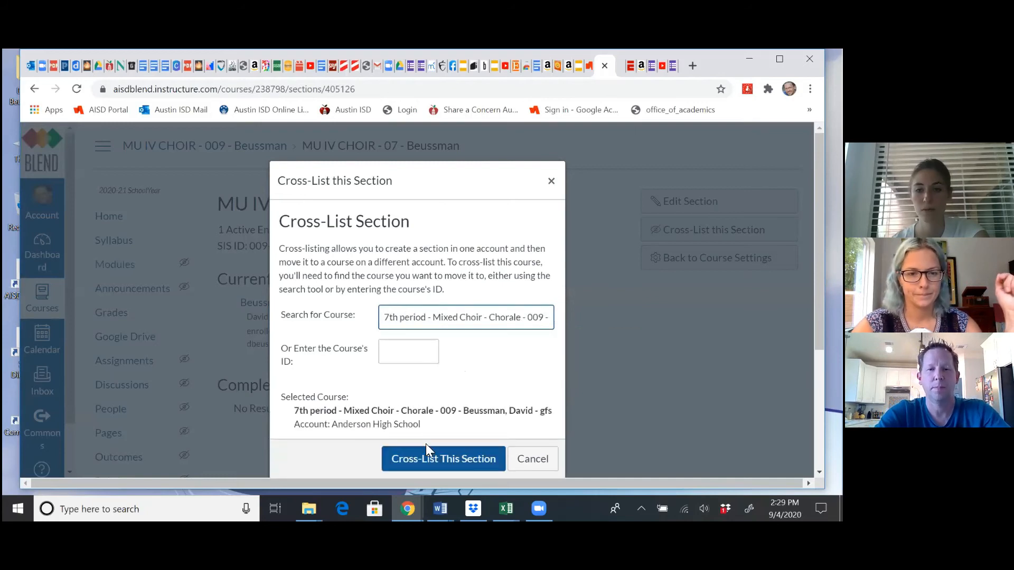
left_click(428, 461)
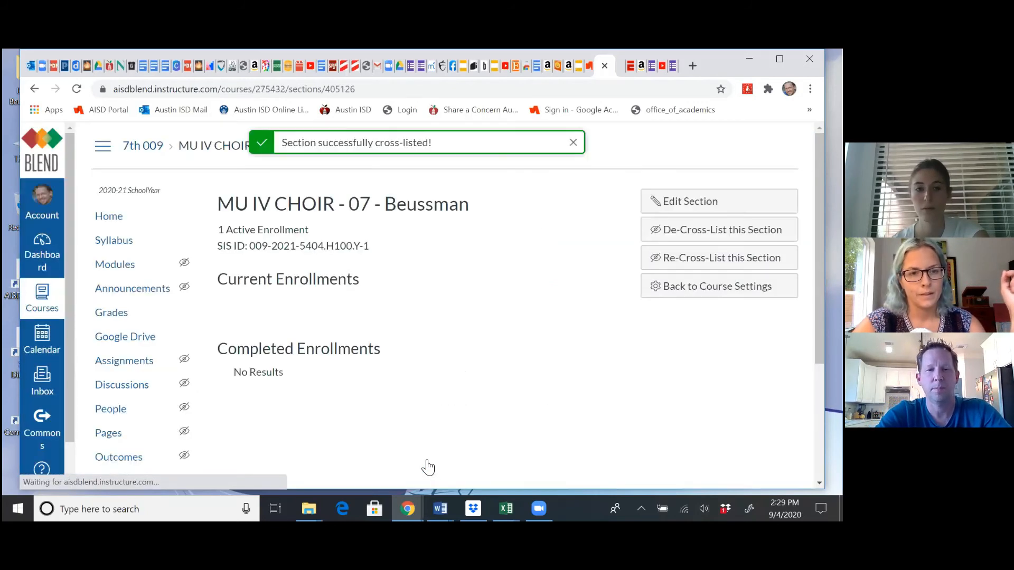
Return to the full list of all courses to check the remaining MU CHOIR courses.
left_click(35, 306)
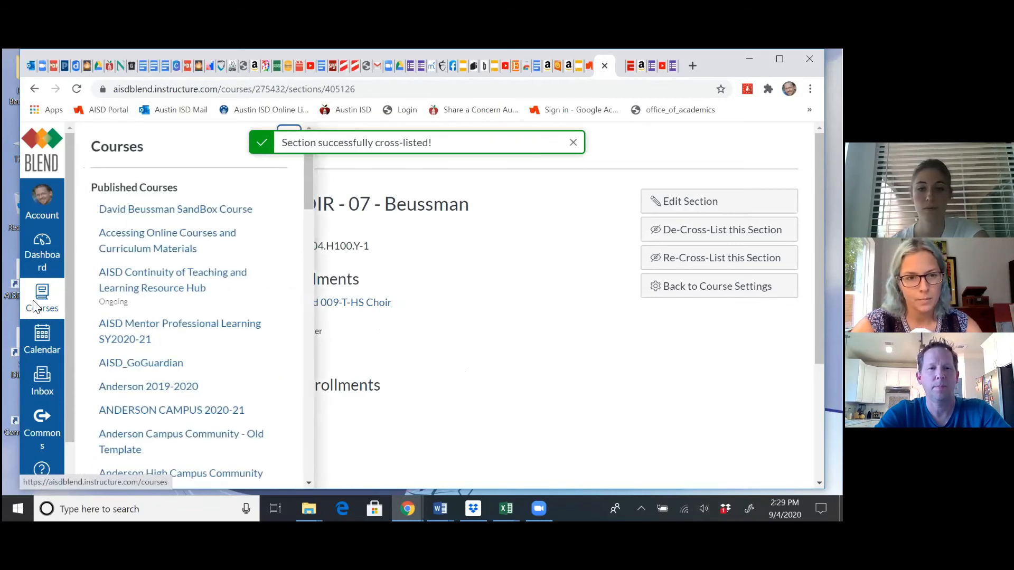
scroll(112, 375, "down", 20)
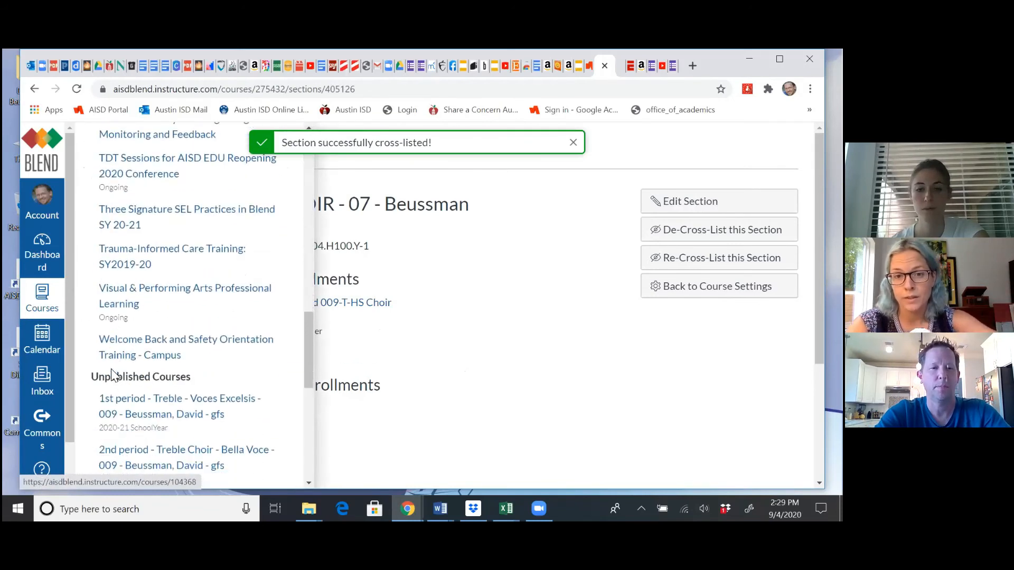
scroll(111, 376, "down", 8)
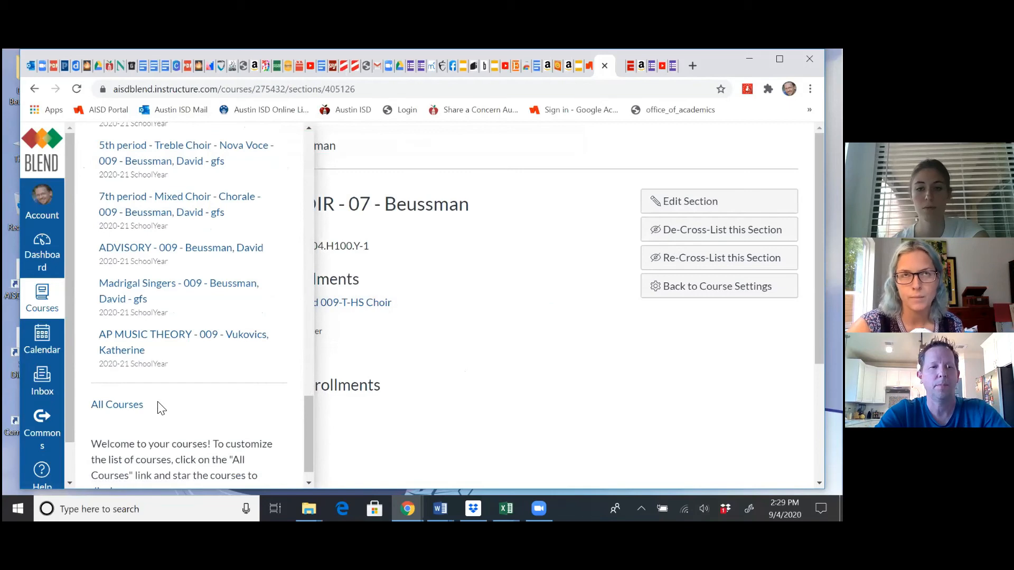
left_click(118, 404)
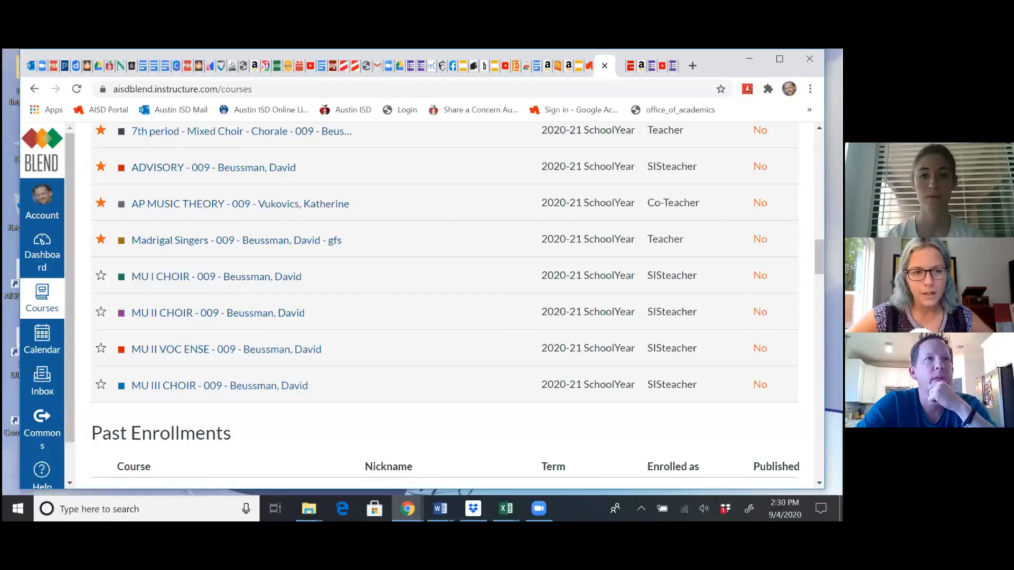